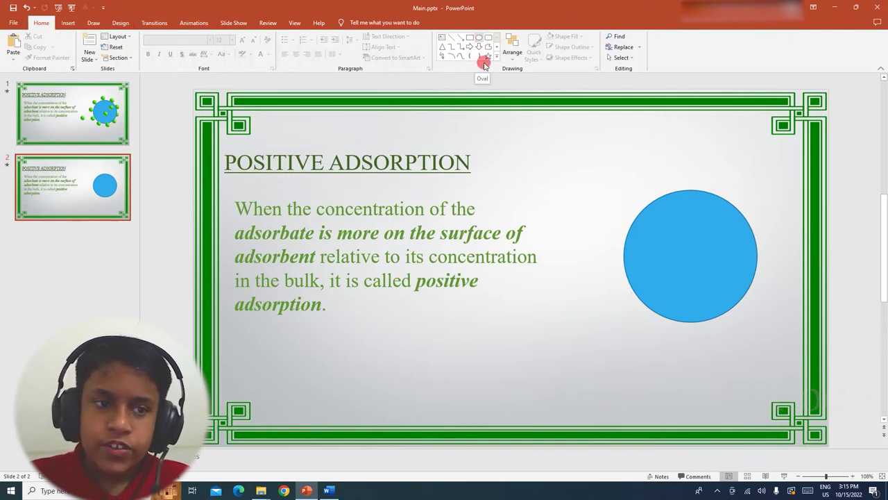
Draw a small circle about 0.45" in diameter on slide 2, just above the end of the title
click(67, 22)
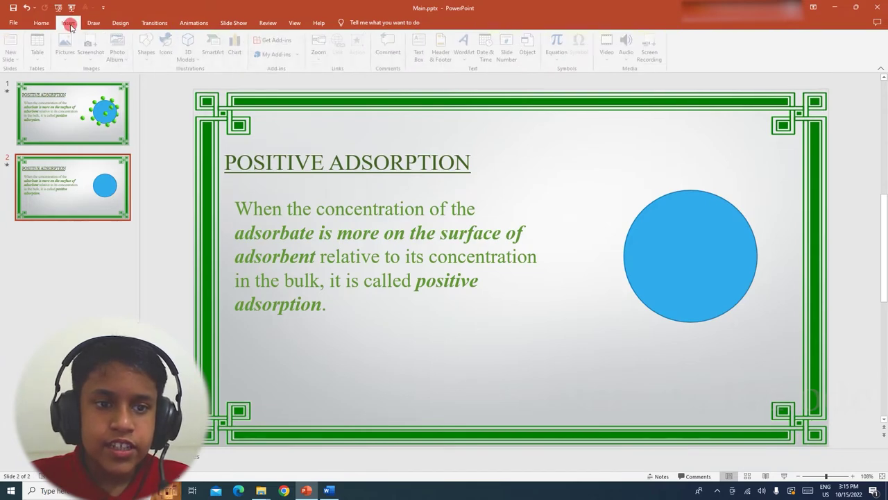
click(149, 54)
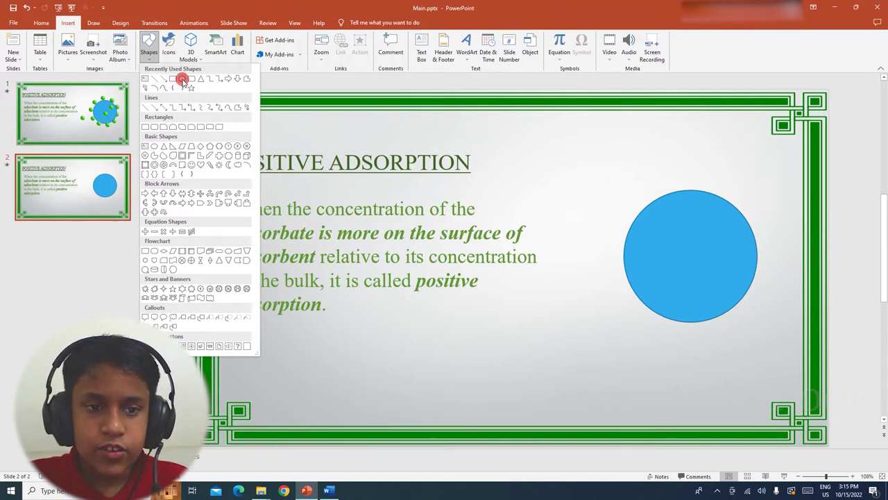
click(182, 80)
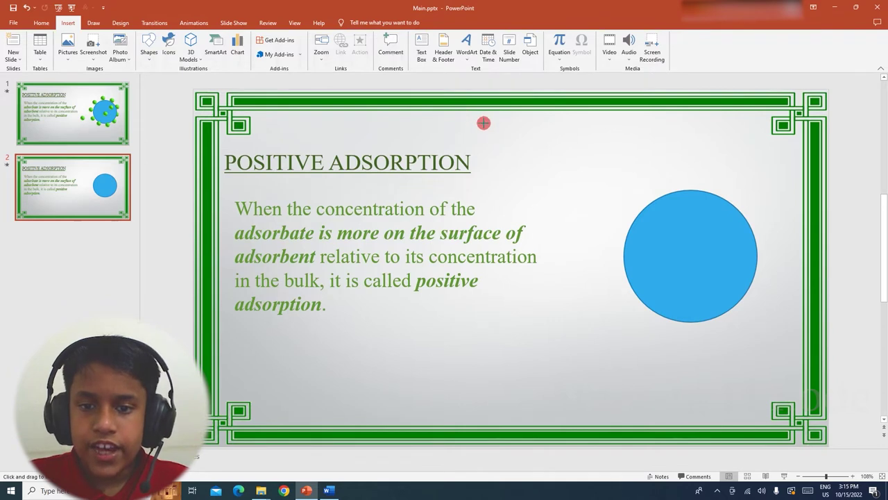
drag(483, 123, 496, 145)
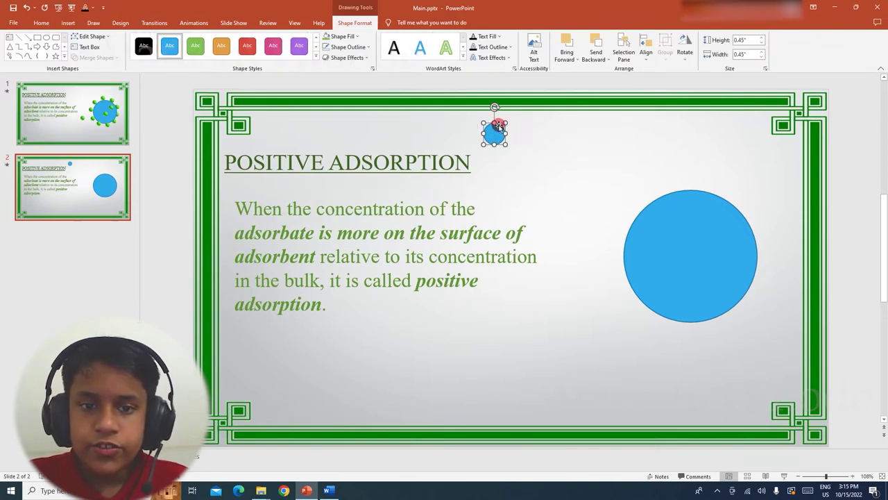
Remove the small circle's outline and move it below the end of the body text
click(353, 47)
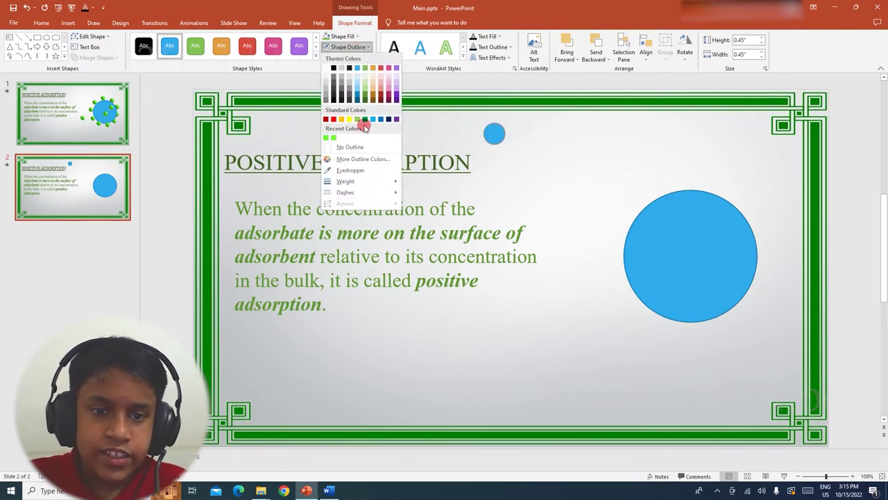
click(357, 147)
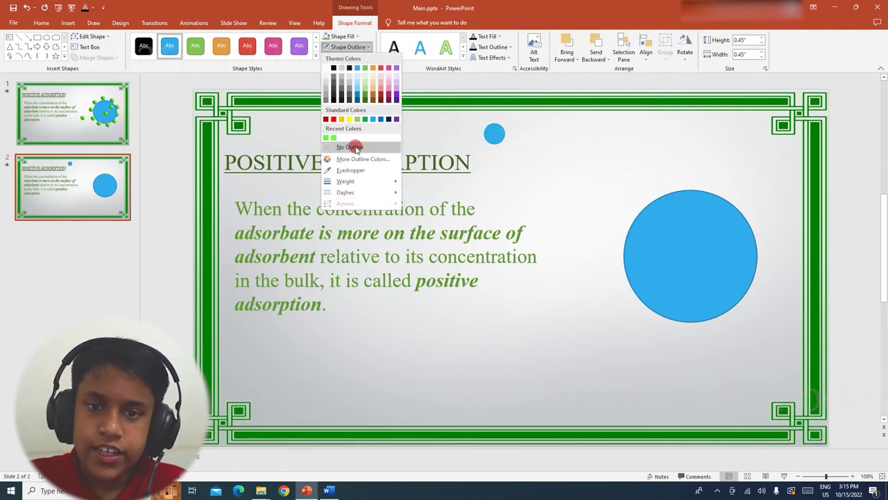
drag(494, 133, 511, 321)
click(595, 232)
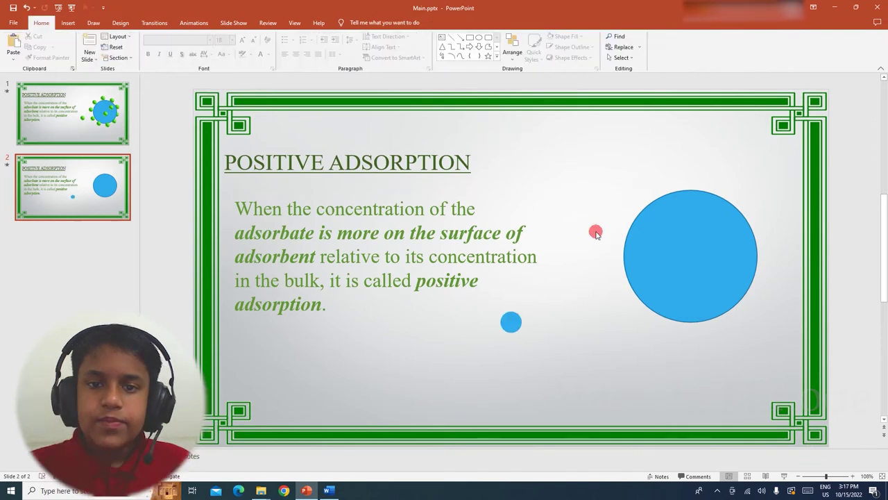
Set the small circle's height and width to 0.5" each
click(510, 323)
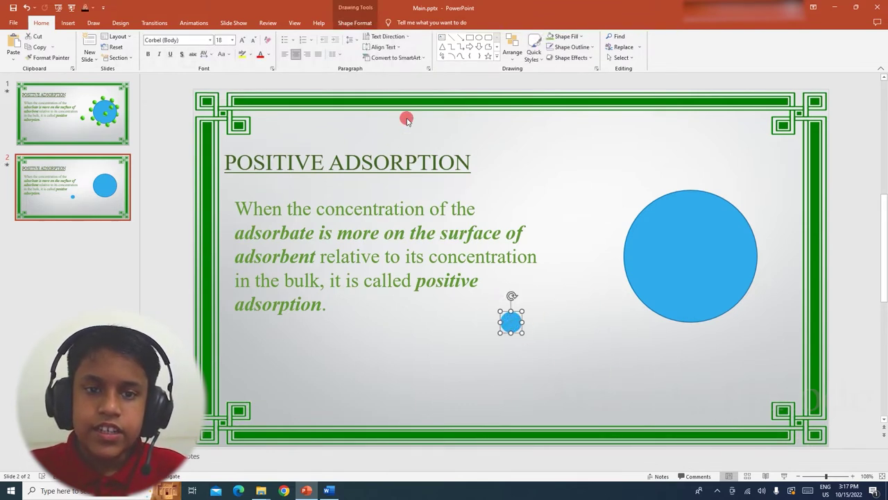
click(353, 23)
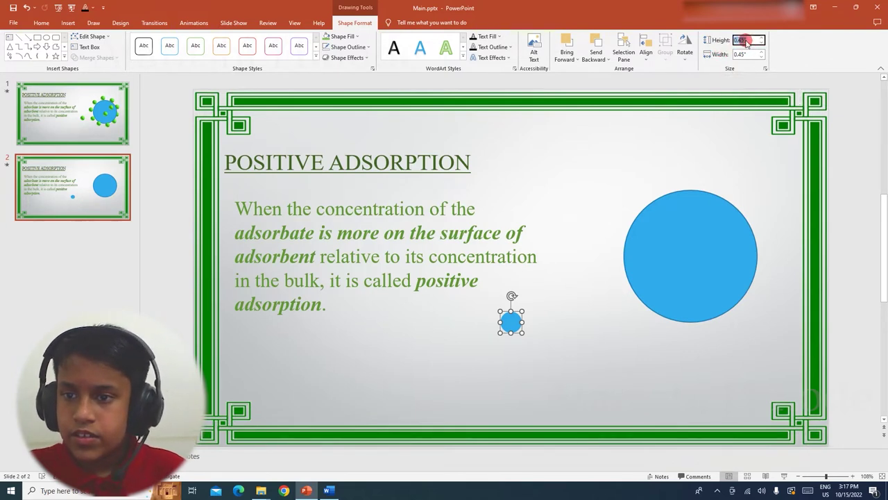
drag(751, 40, 722, 34)
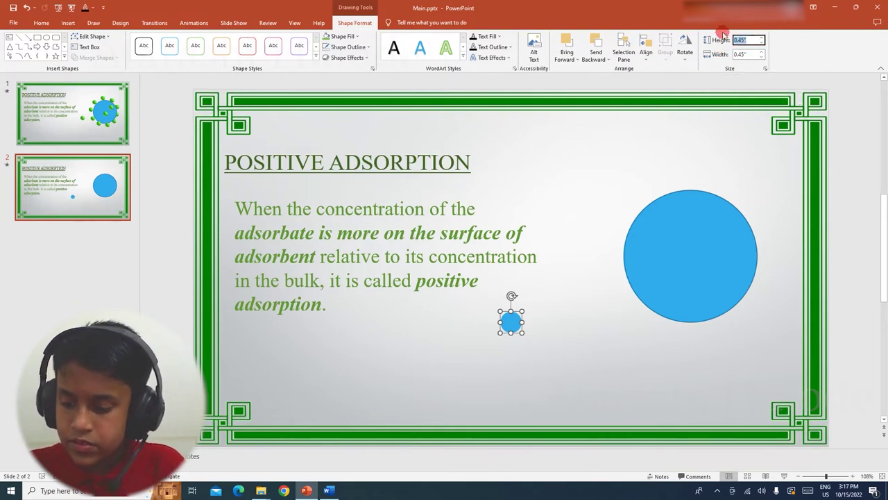
text(0.5)
click(743, 52)
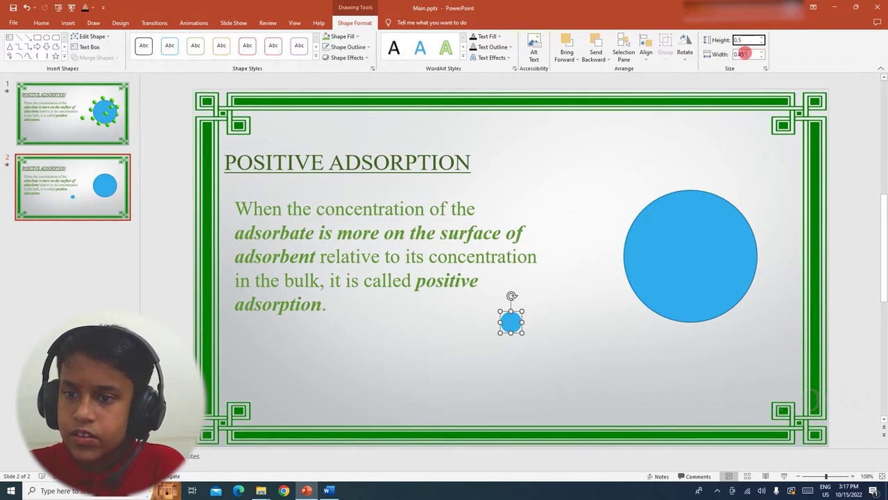
mouse_move(747, 61)
mouse_down()
mouse_move(744, 53)
mouse_move(749, 70)
mouse_up()
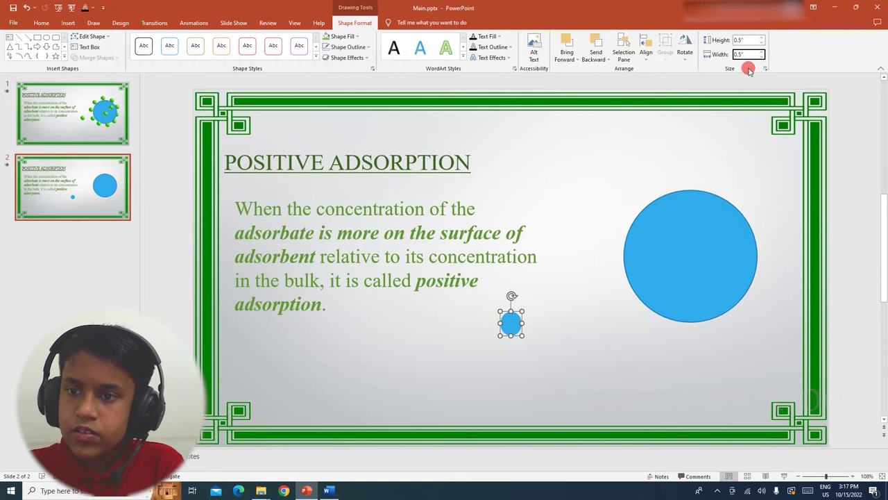
text(0.5)
key(Return)
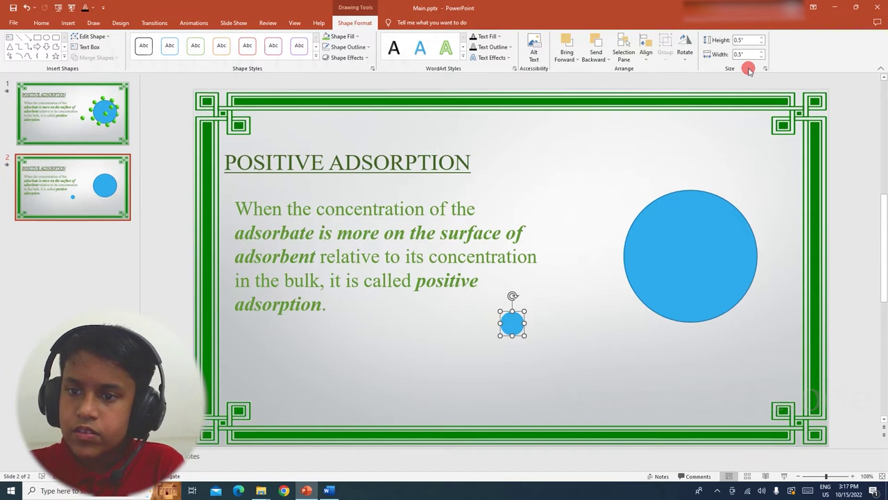
Fill the small circle with a bright lime green from the standard color palette
click(351, 37)
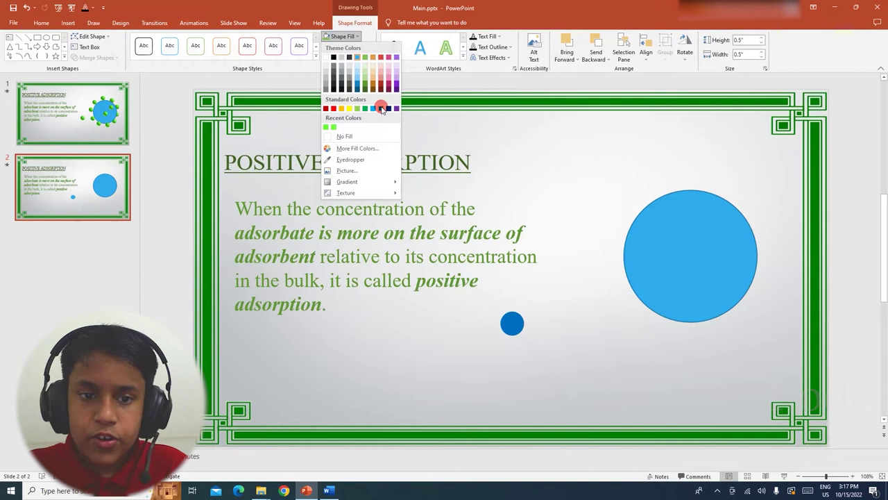
click(355, 150)
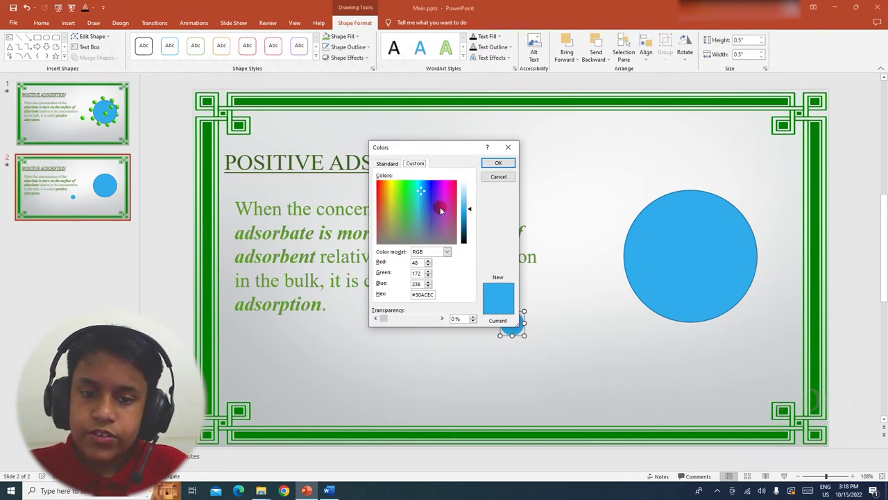
click(382, 165)
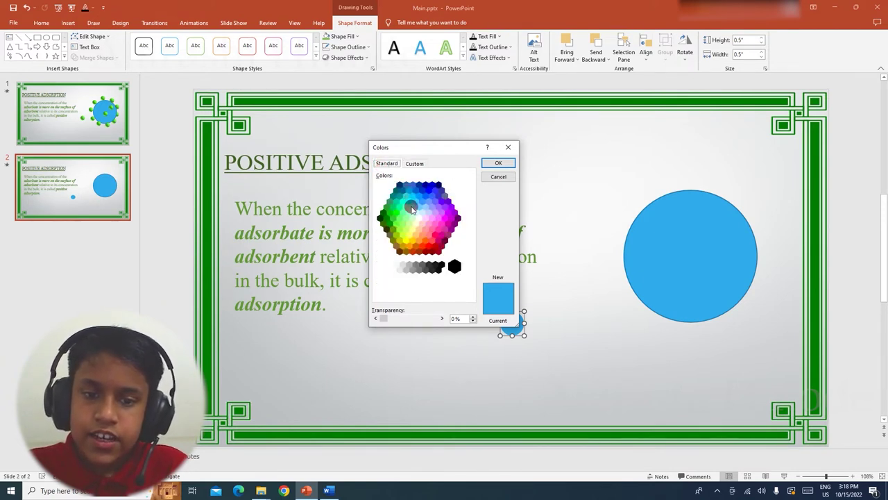
click(396, 225)
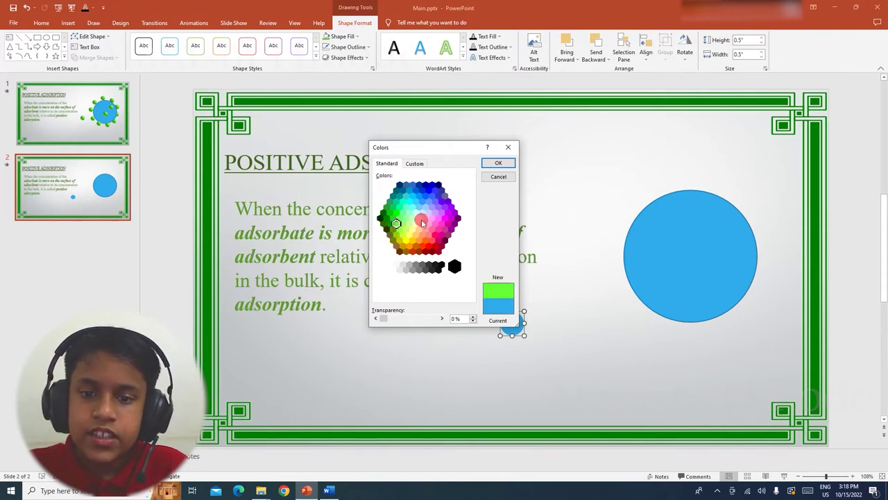
click(507, 162)
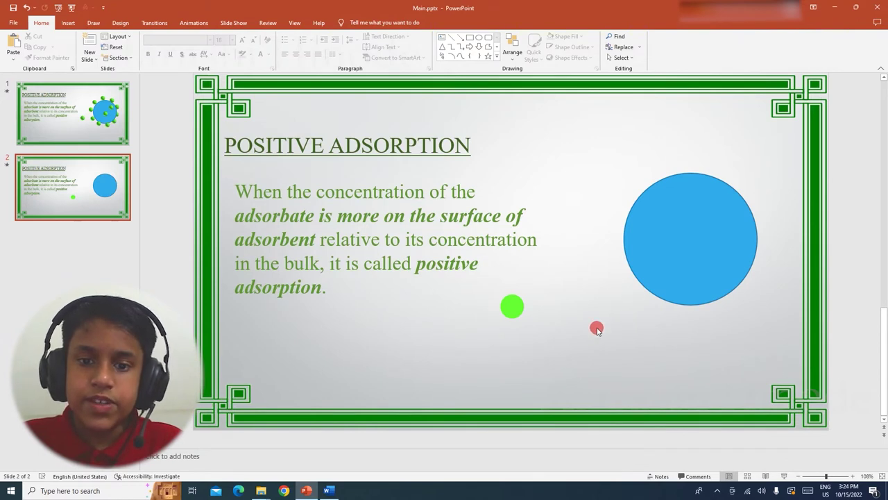
Apply the first bevel preset to both the top and bottom bevel of the green circle in its 3-D format
click(515, 309)
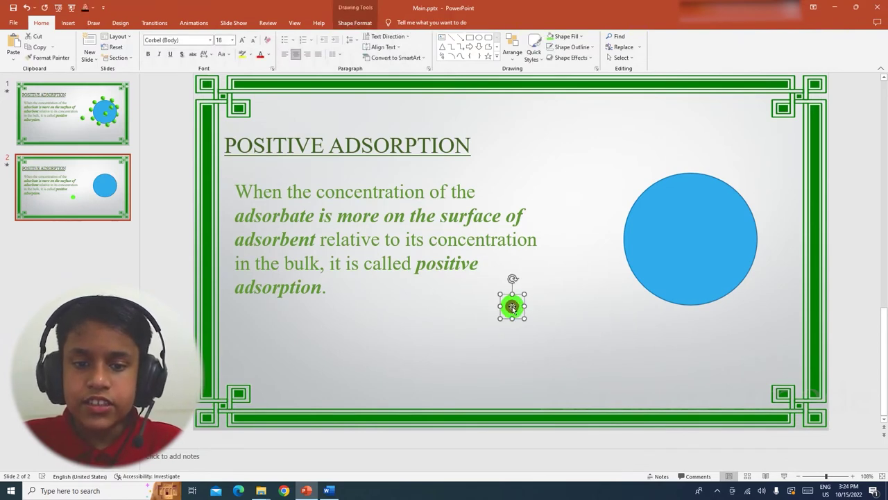
right_click(513, 308)
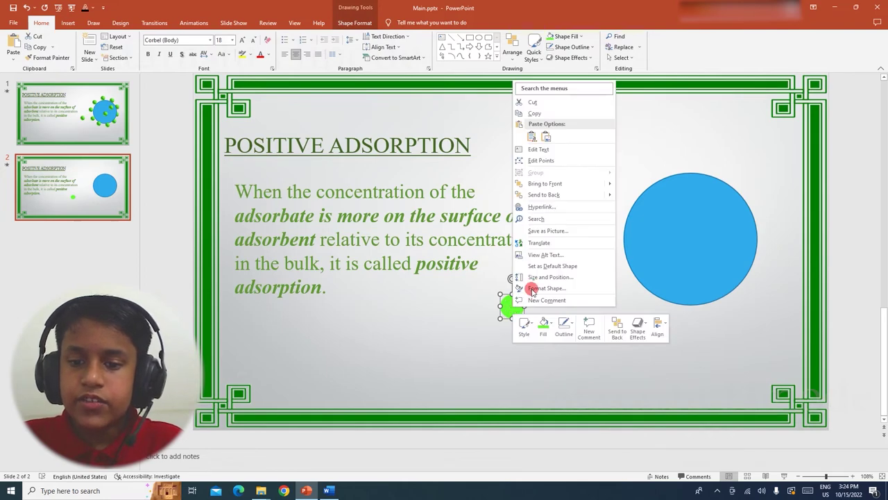
click(555, 288)
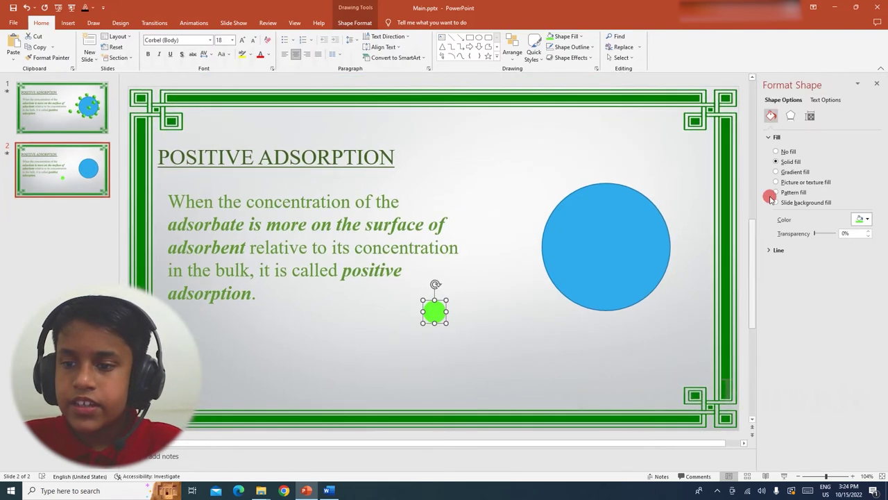
click(791, 115)
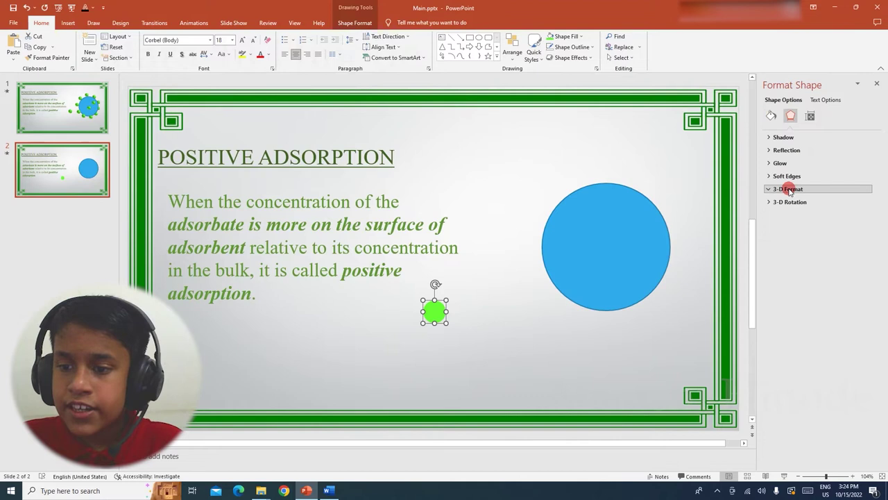
click(788, 188)
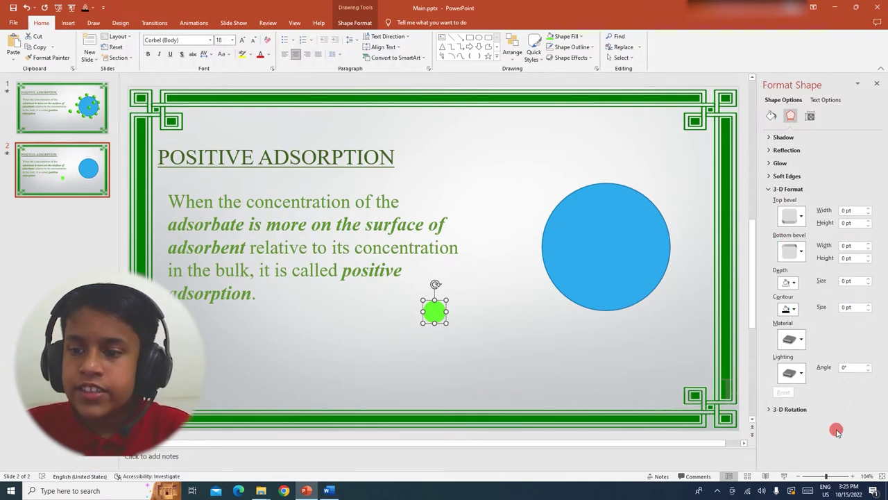
click(793, 217)
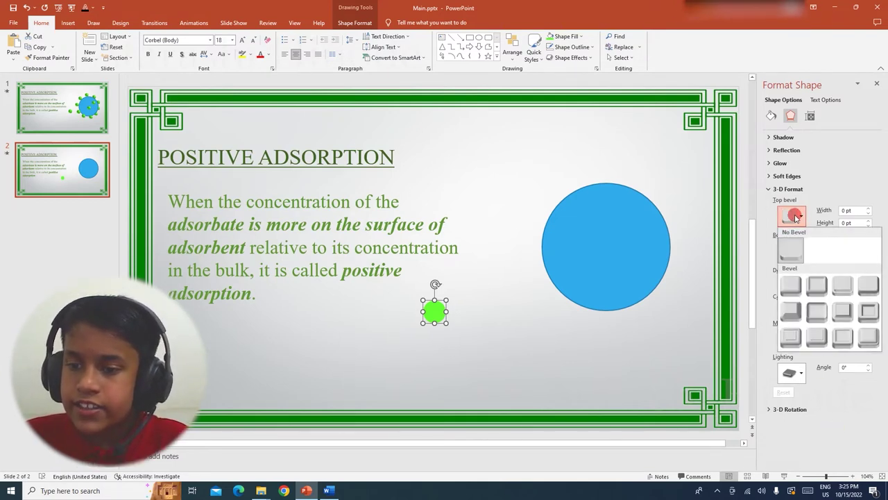
click(786, 287)
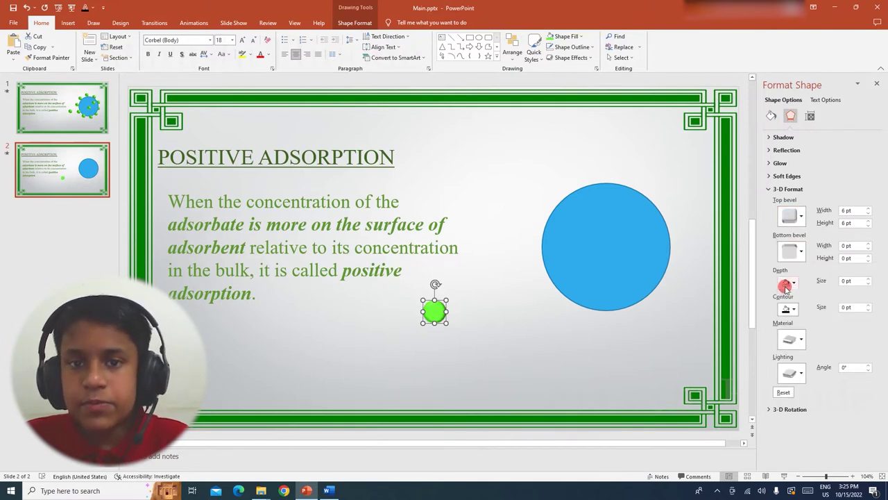
click(805, 249)
click(787, 319)
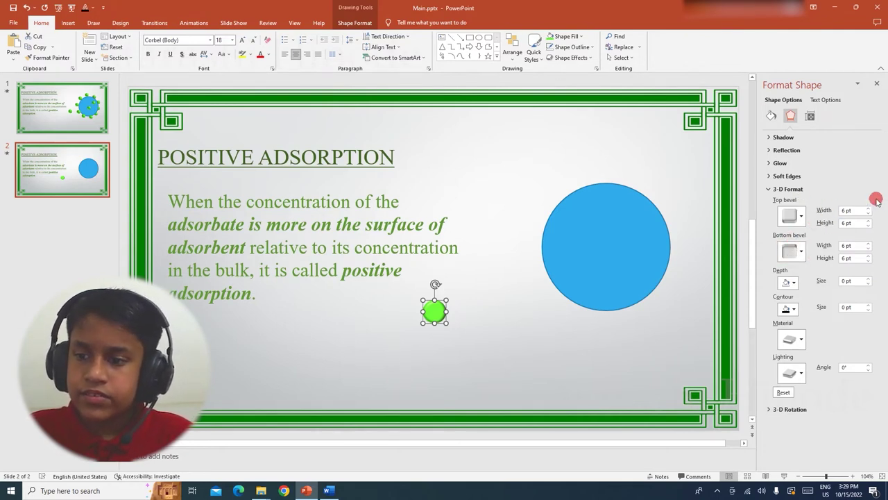
Set the green circle's top and bottom bevel width and height to 18 pt each
drag(853, 211, 827, 211)
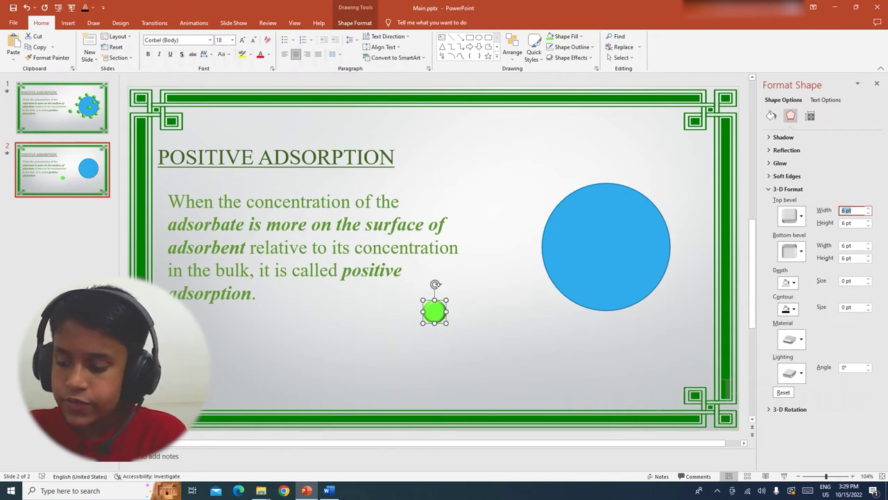
text(18)
key(Tab)
text(18)
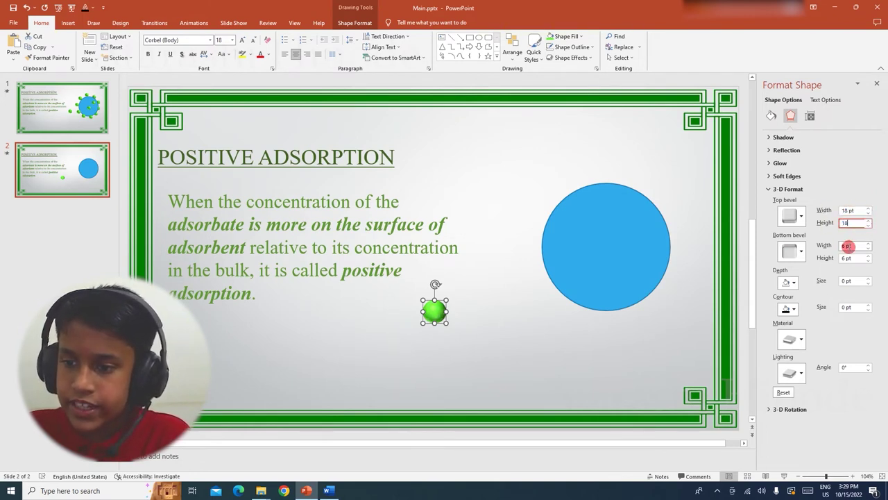
drag(858, 249, 836, 247)
text(18)
key(Tab)
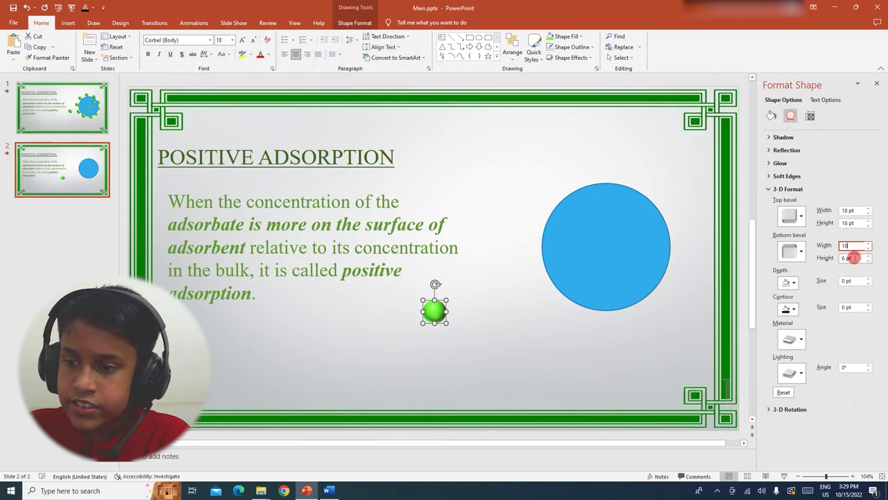
text(18)
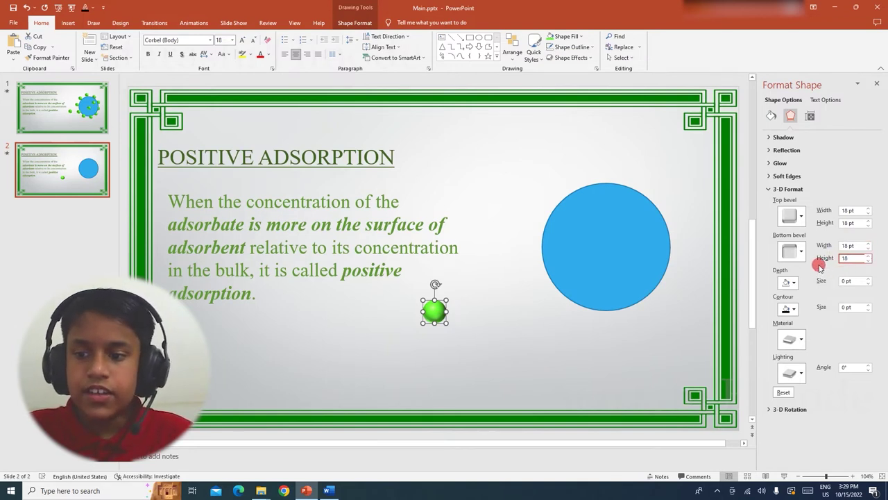
key(Escape)
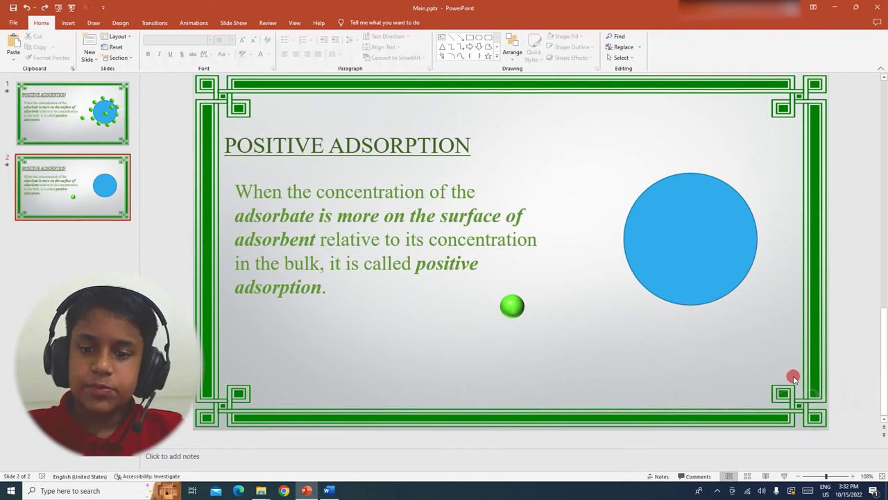
Set the green sphere's X rotation to 300° in its 3-D rotation settings
click(525, 307)
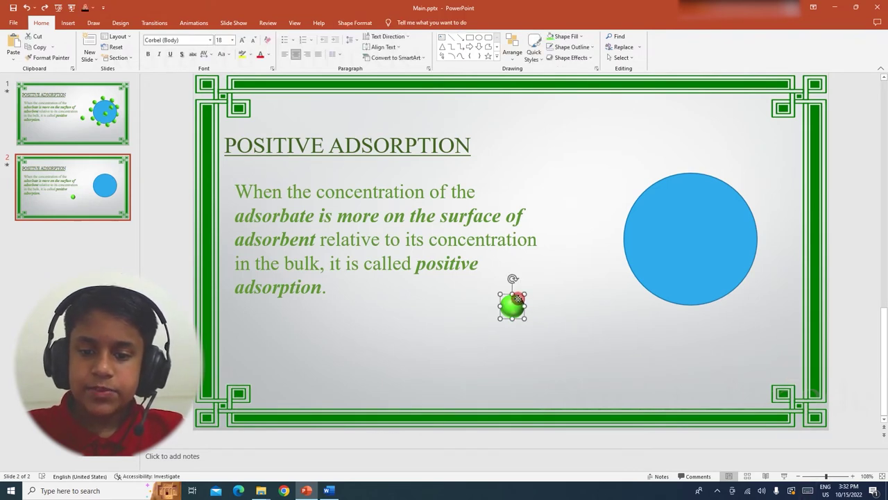
right_click(522, 306)
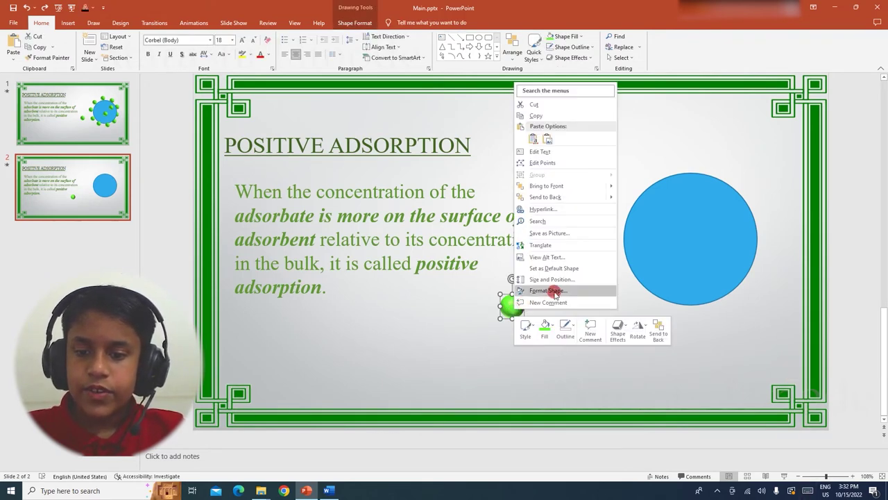
click(552, 290)
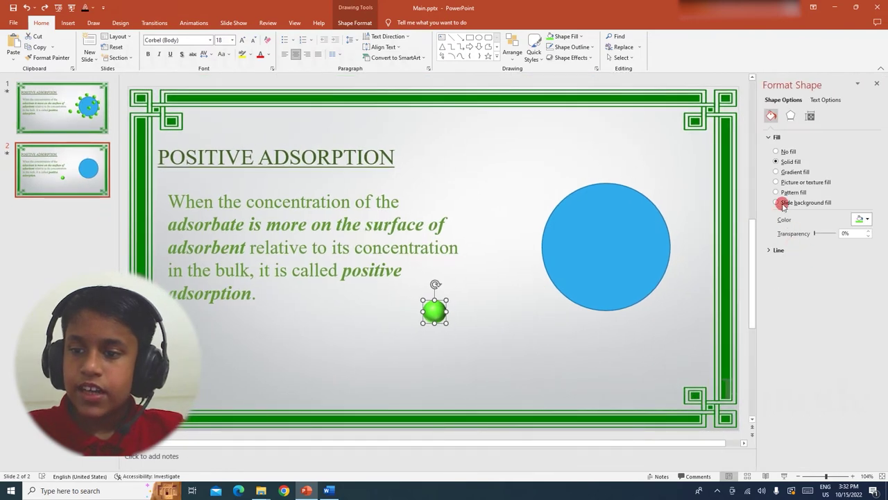
click(790, 116)
click(829, 188)
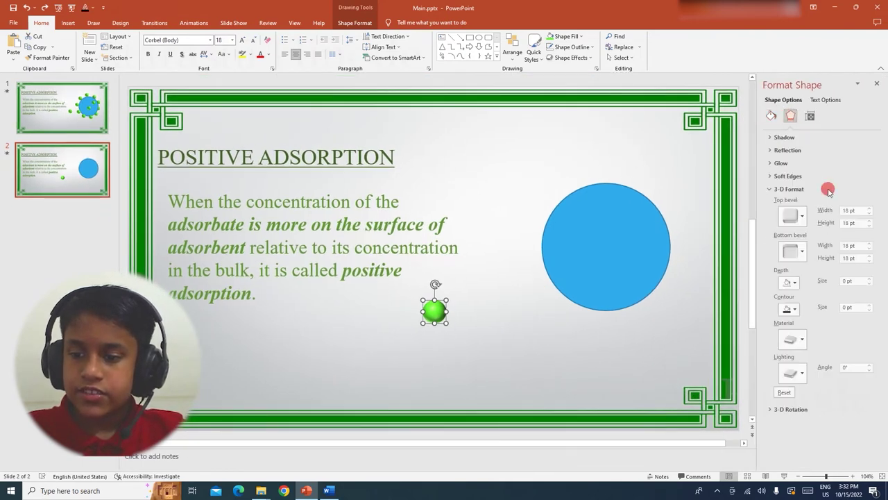
click(809, 408)
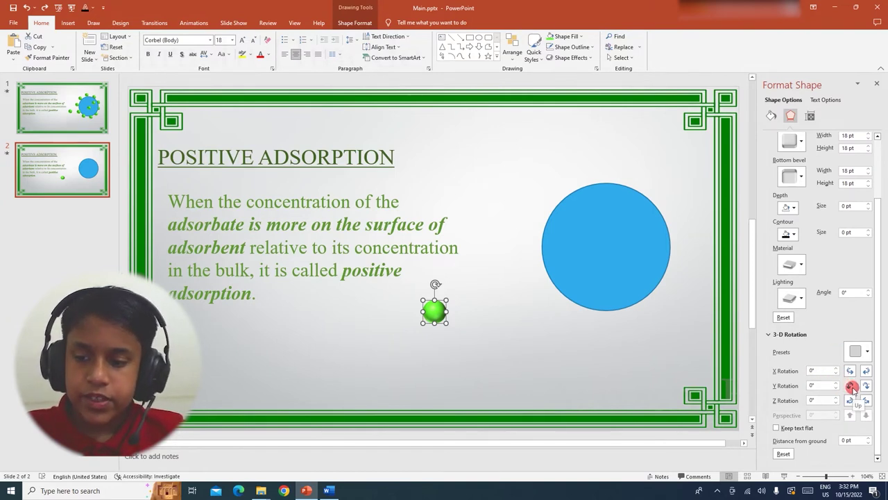
click(849, 372)
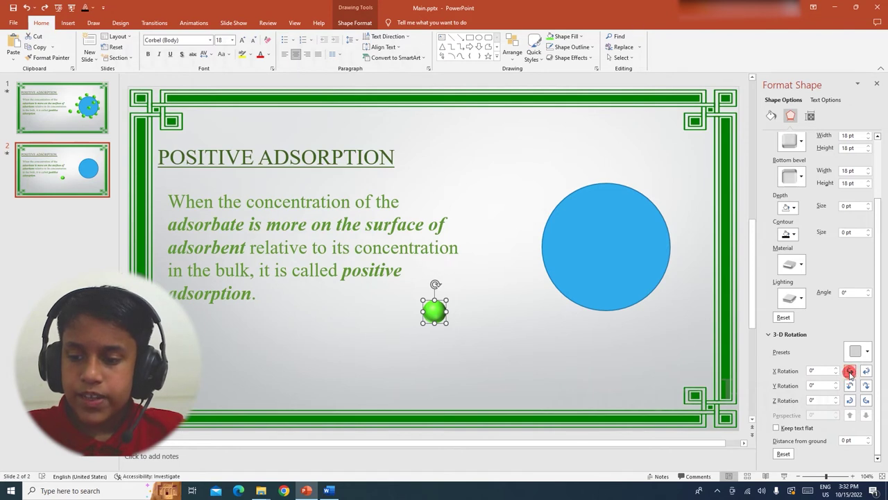
click(849, 372)
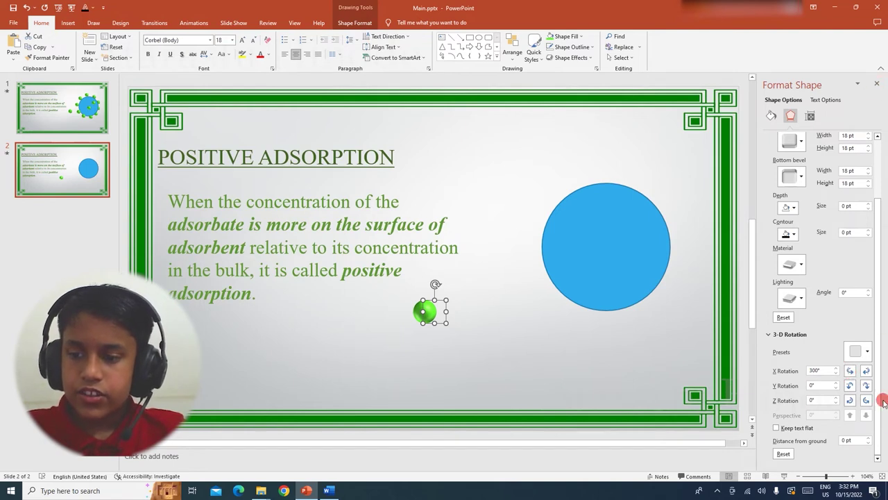
Try a 15° Z rotation and a 5° Y rotation on the green sphere
click(864, 401)
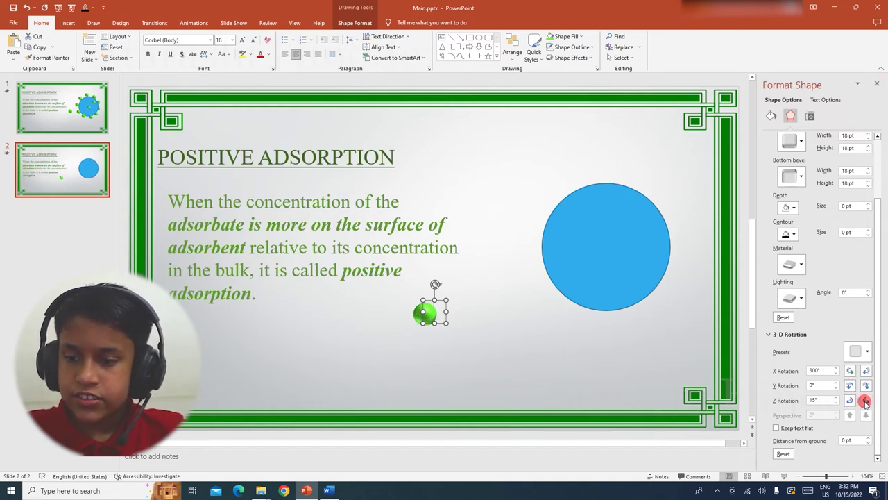
click(849, 401)
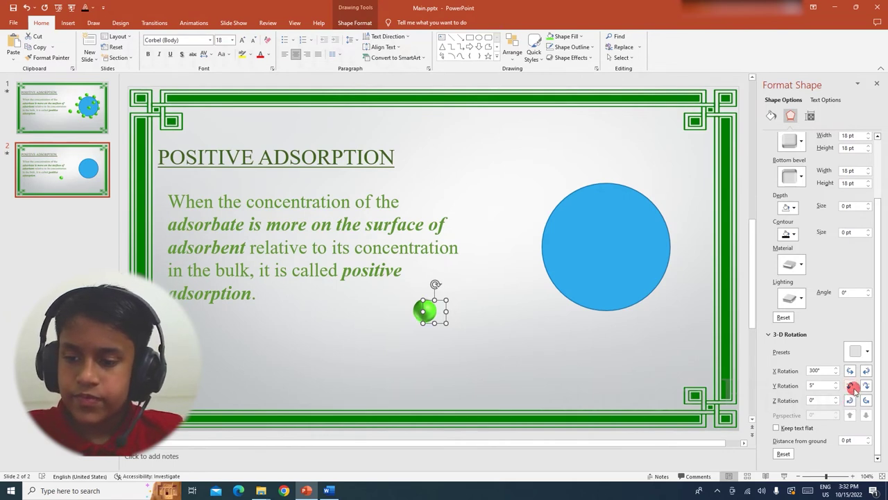
click(866, 385)
click(865, 386)
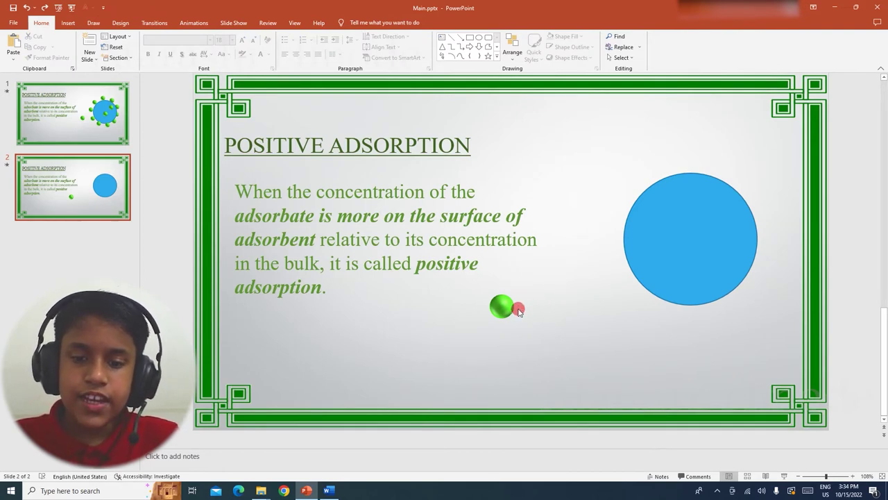
Make two copies of the green sphere and place the three spheres on the blue circle's upper-left edge, lower-right edge and centre
ctrl+drag(502, 303, 602, 333)
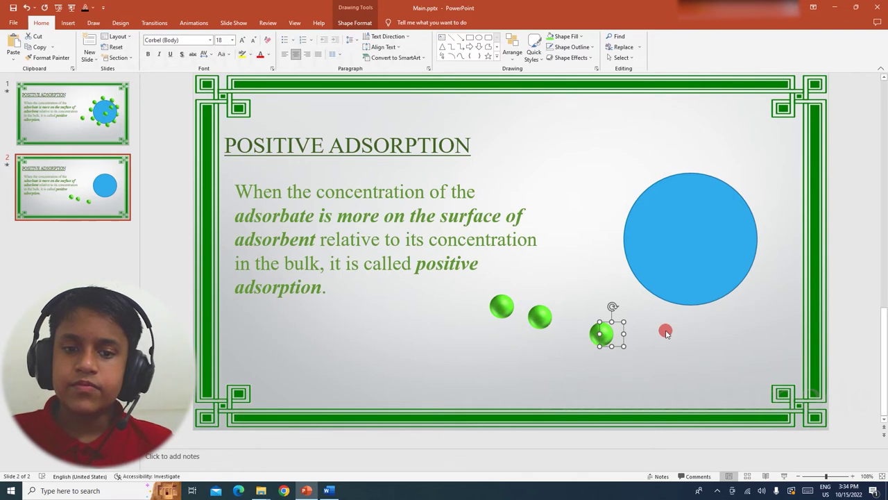
click(666, 332)
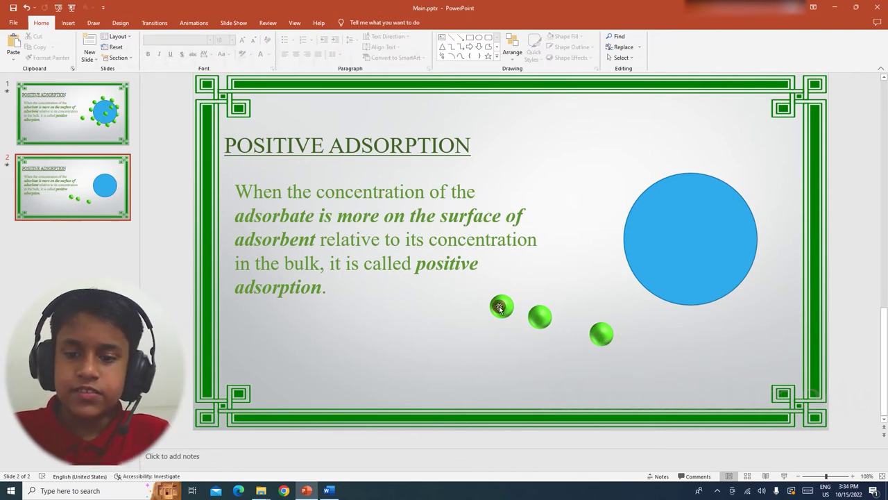
mouse_move(499, 307)
mouse_down()
mouse_move(565, 224)
mouse_move(620, 189)
mouse_move(620, 206)
mouse_move(625, 197)
mouse_up()
drag(599, 333, 754, 278)
drag(531, 314, 691, 240)
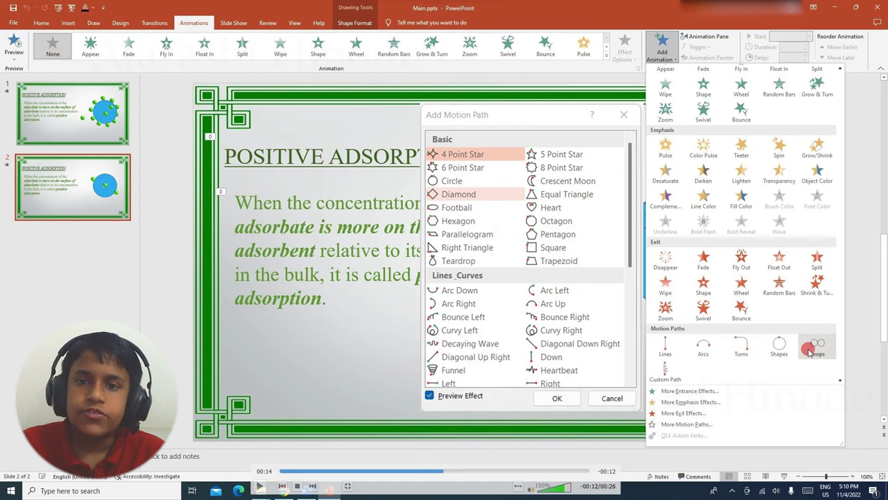
Browse the additional motion paths offered for the green sphere on the blue circle's upper-left edge
click(640, 388)
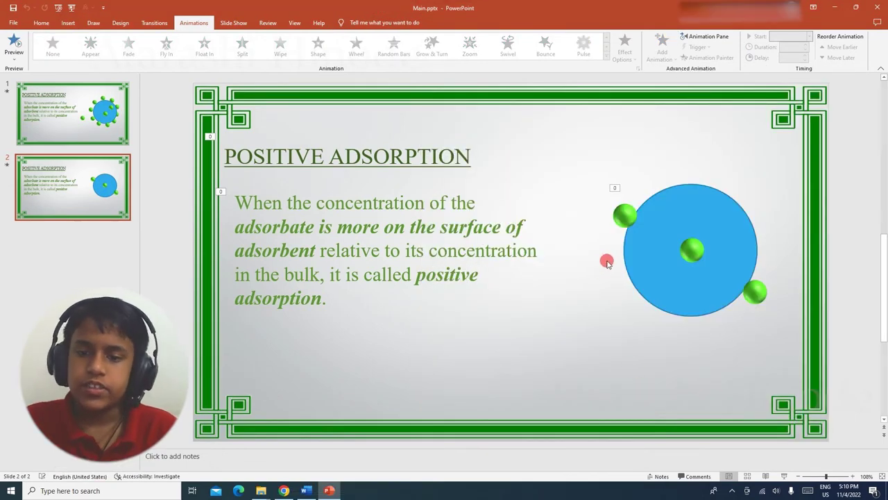
click(624, 217)
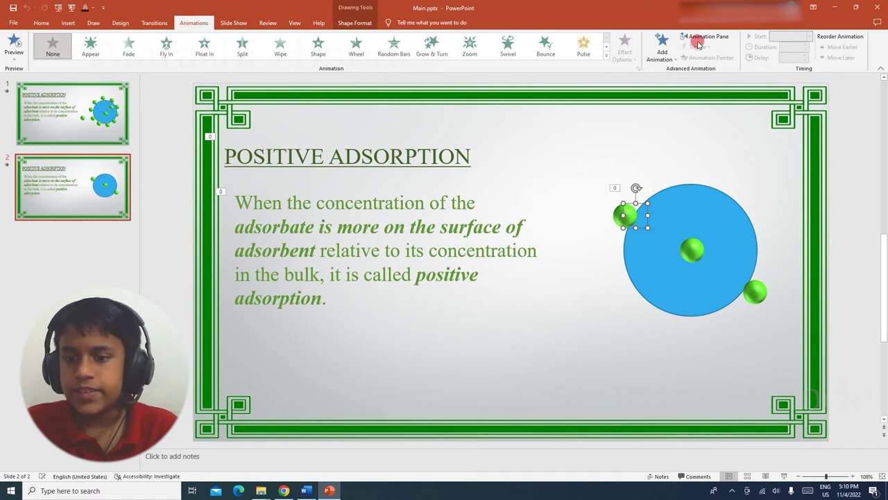
click(655, 45)
scroll(705, 197, down, 1)
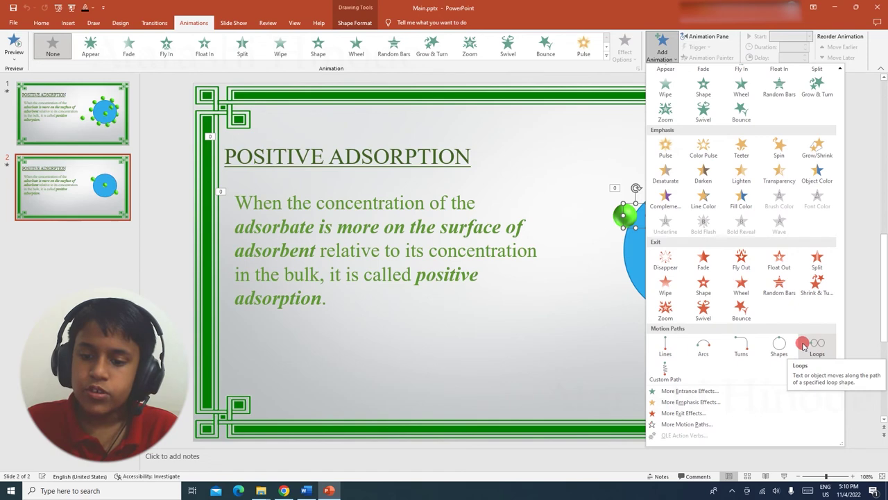
click(721, 426)
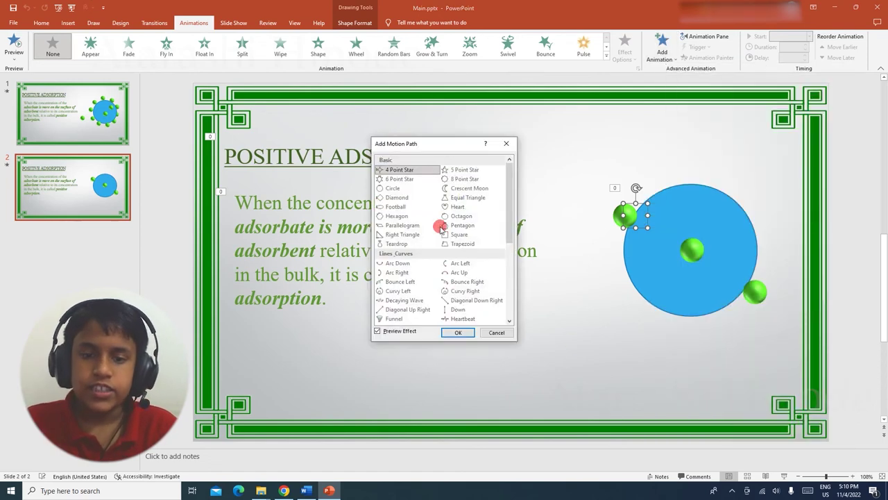
scroll(444, 226, down, 3)
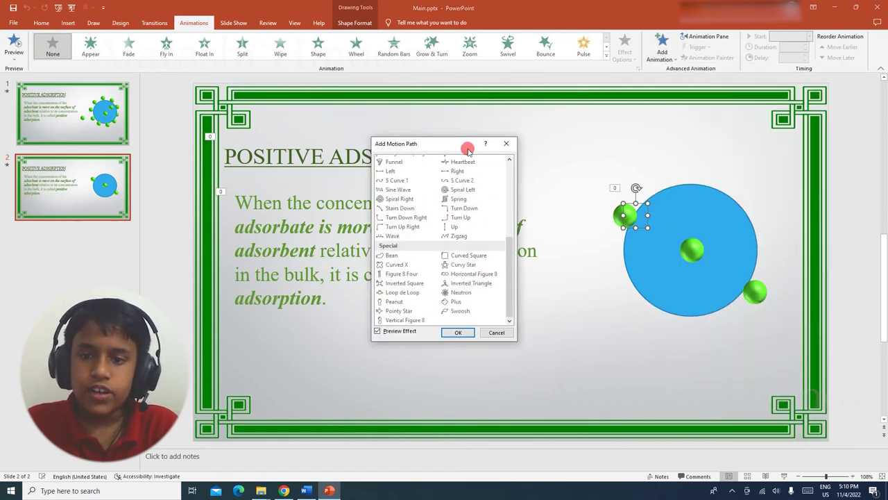
click(510, 143)
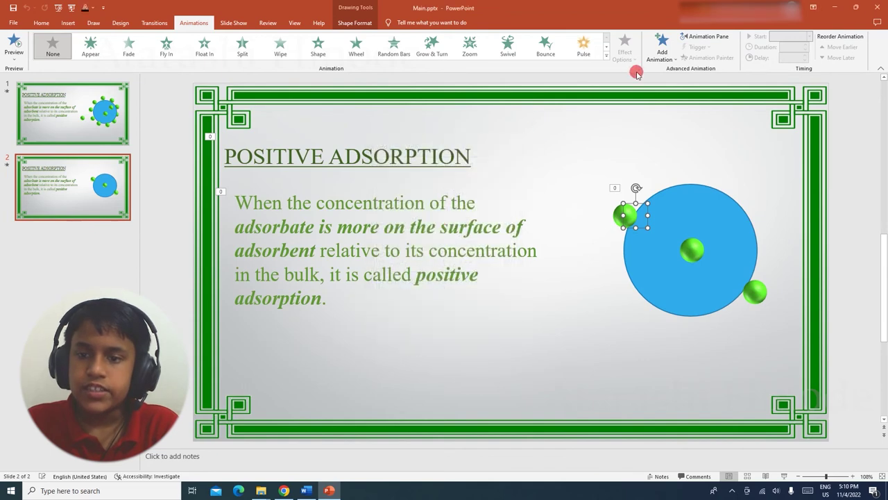
Add a Custom Path animation to the upper-left green sphere, drawn freehand from above the blue circle down to just below the paragraph's right end
click(661, 48)
scroll(678, 242, down, 1)
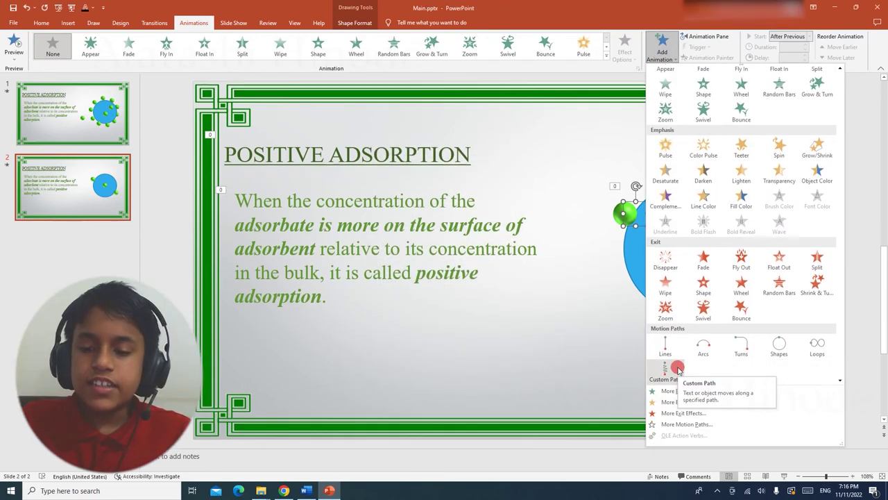
click(677, 368)
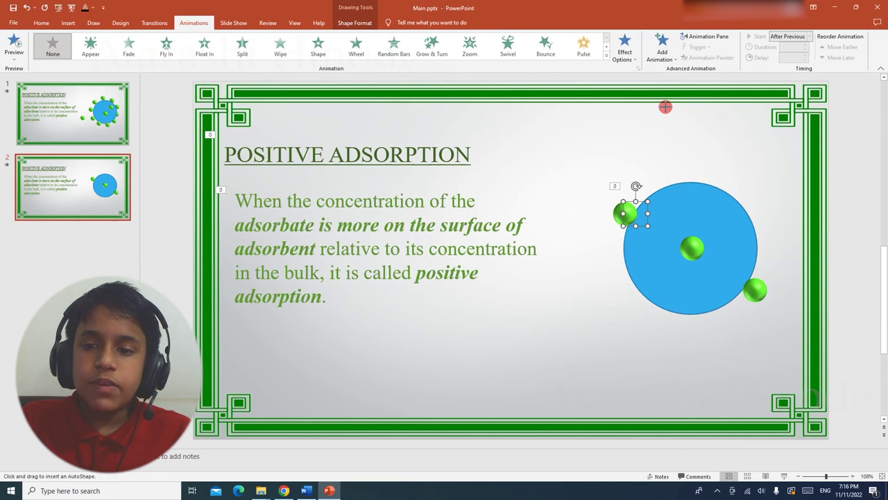
mouse_move(665, 107)
mouse_down()
mouse_move(613, 119)
mouse_move(592, 145)
mouse_move(584, 275)
mouse_move(569, 295)
mouse_move(536, 303)
mouse_move(516, 296)
mouse_up()
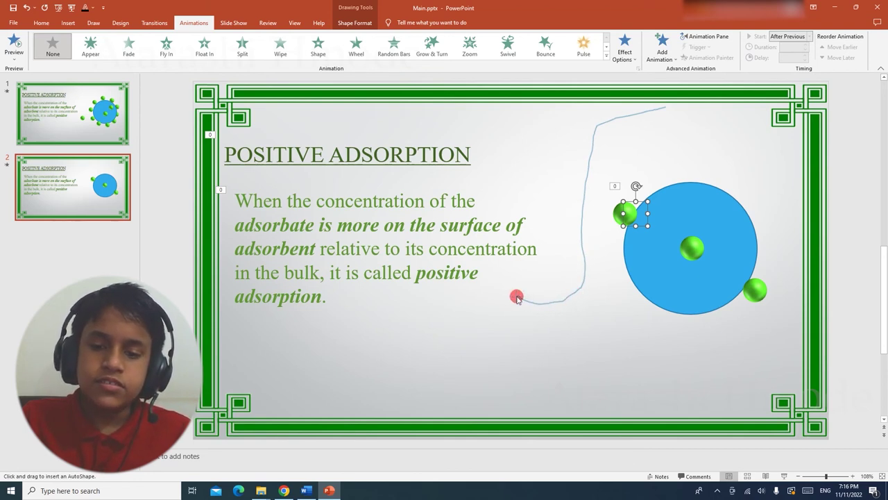
drag(516, 296, 516, 299)
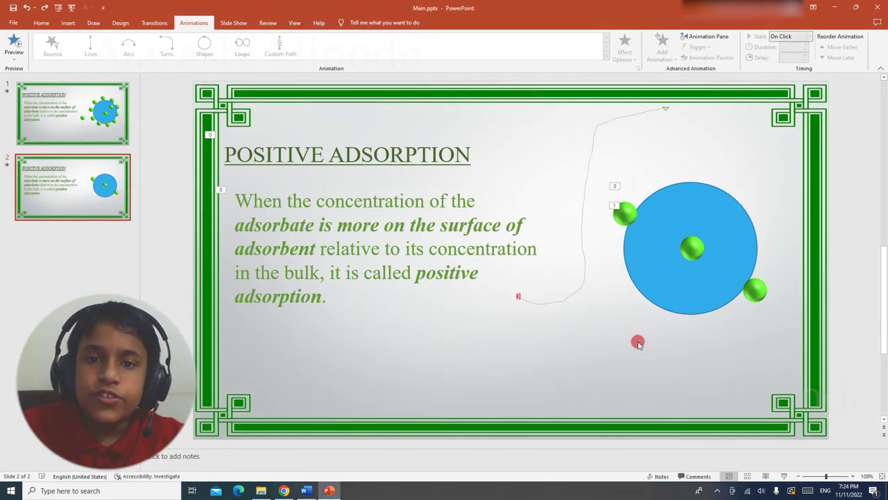
Edit the custom path's points, pulling one middle point toward the blue circle and a higher one out toward the text
click(582, 243)
right_click(582, 245)
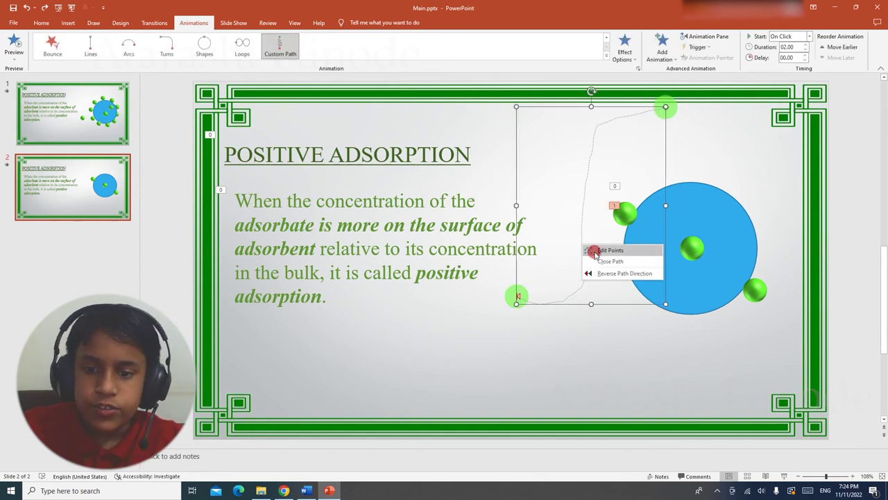
click(589, 249)
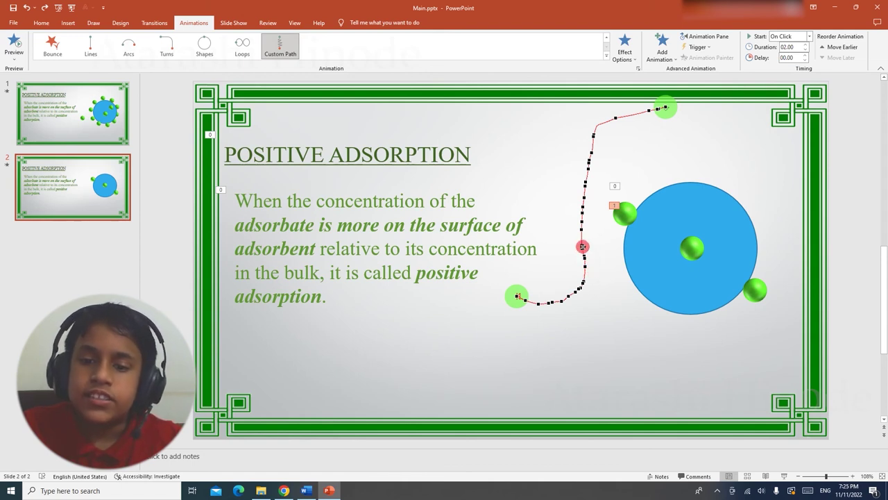
drag(581, 243, 602, 240)
drag(582, 206, 549, 188)
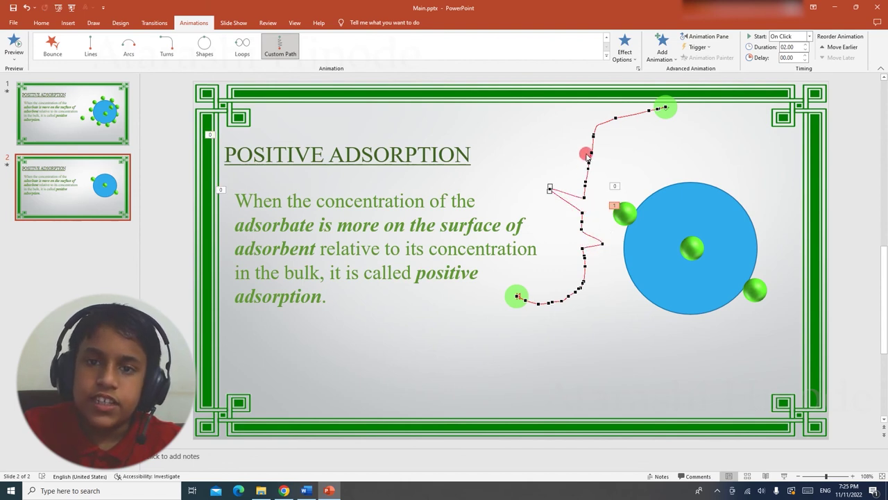
click(588, 257)
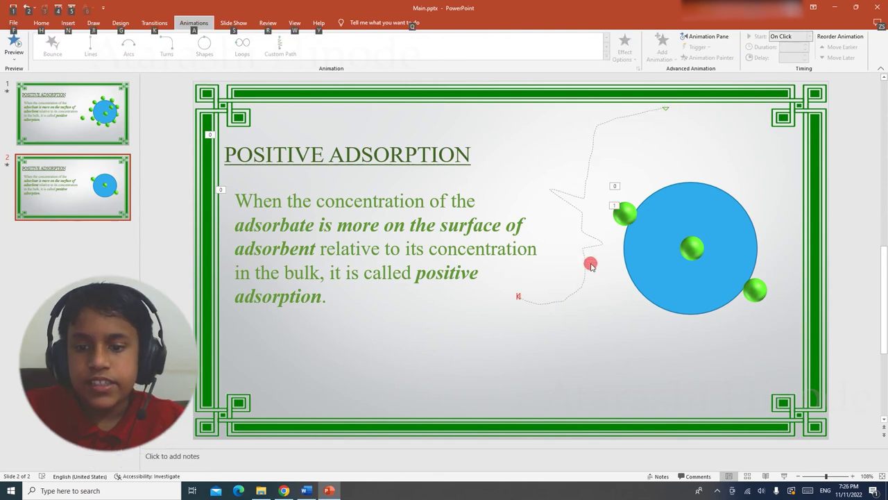
Delete the edited custom motion path from the slide
key(alt)
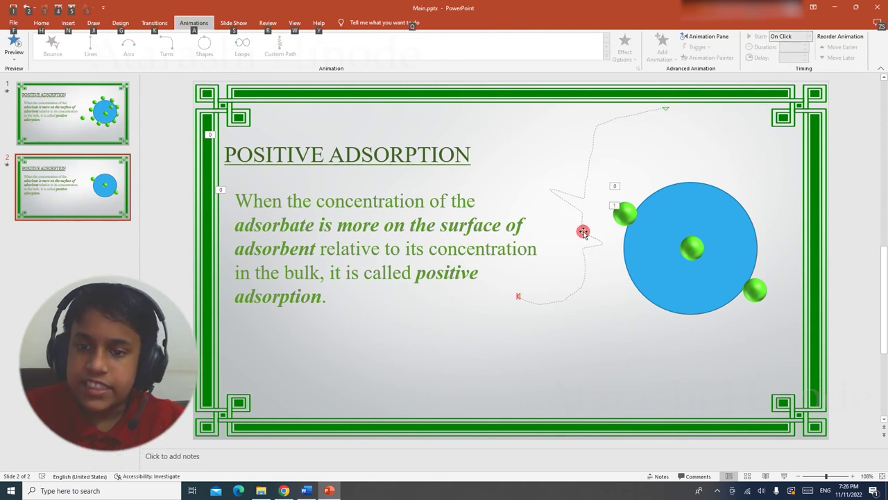
click(581, 232)
key(Delete)
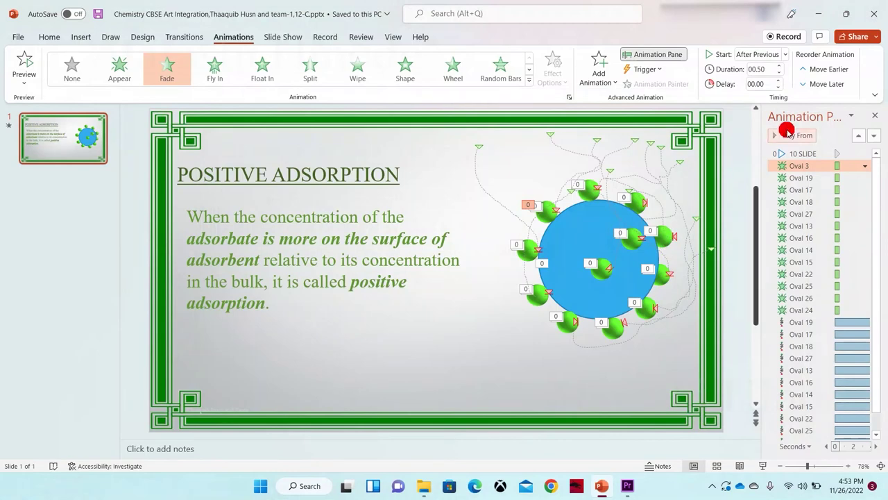
Play the finished slide's animation sequence starting from the Oval 3 Fade effect
click(809, 135)
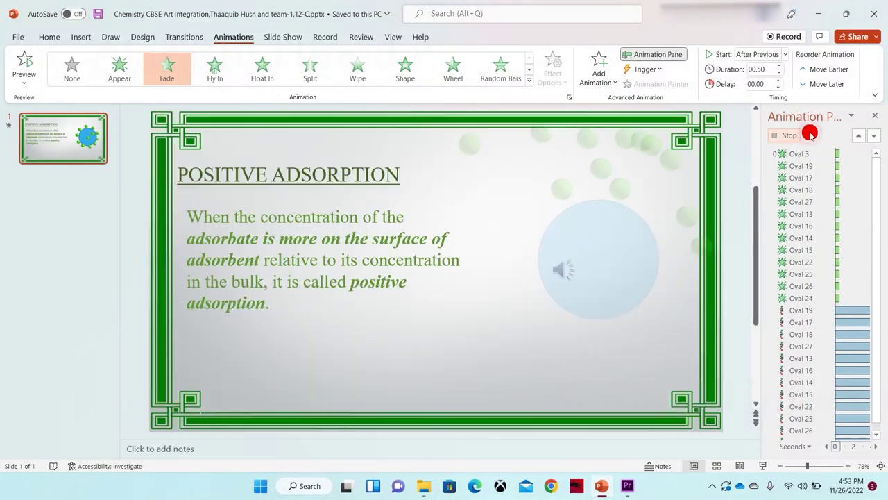